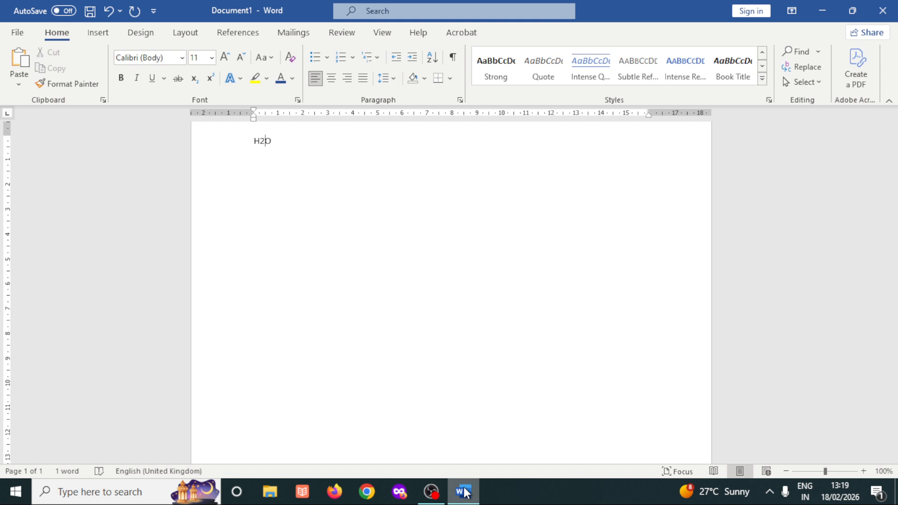
# Format the 2 in H2O as subscript, and switch it to superscript.
pyautogui.moveTo(260, 141); pyautogui.dragTo(265, 141)
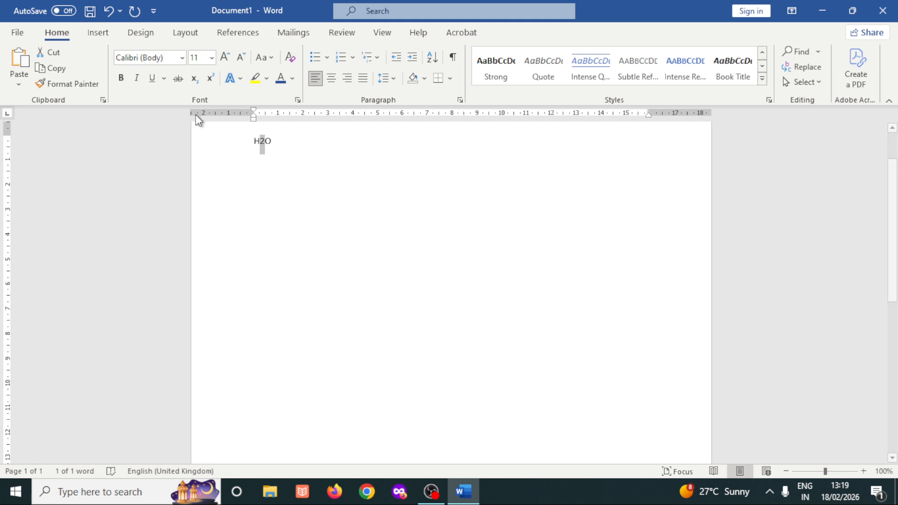
pyautogui.click(196, 79)
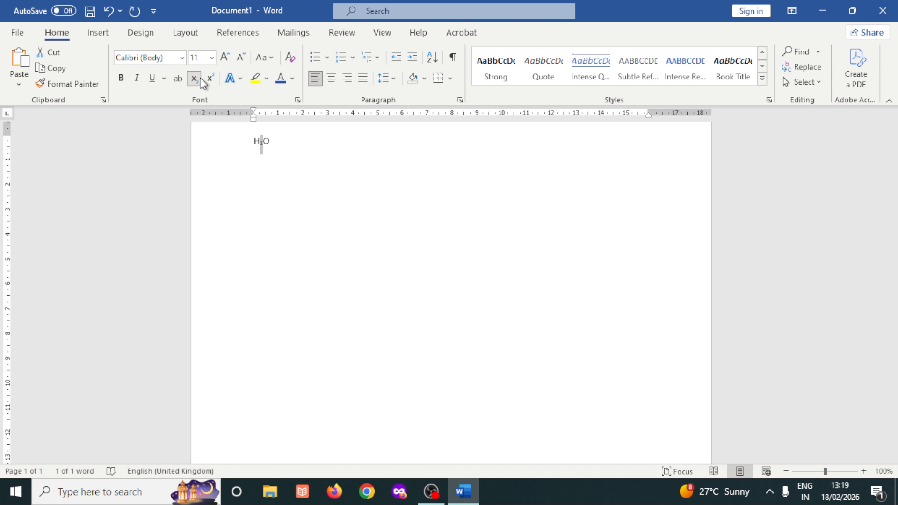
pyautogui.click(211, 80)
pyautogui.click(290, 197)
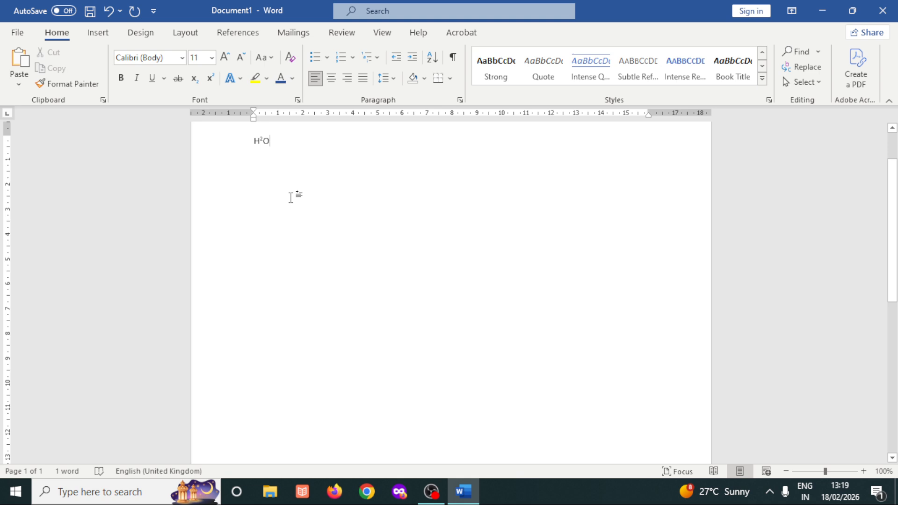
# Replace the H2O text with sample paragraphs generated by =RAND().
pyautogui.press('BackSpace')
pyautogui.press('BackSpace')
pyautogui.press('BackSpace')
pyautogui.write('=RAN')
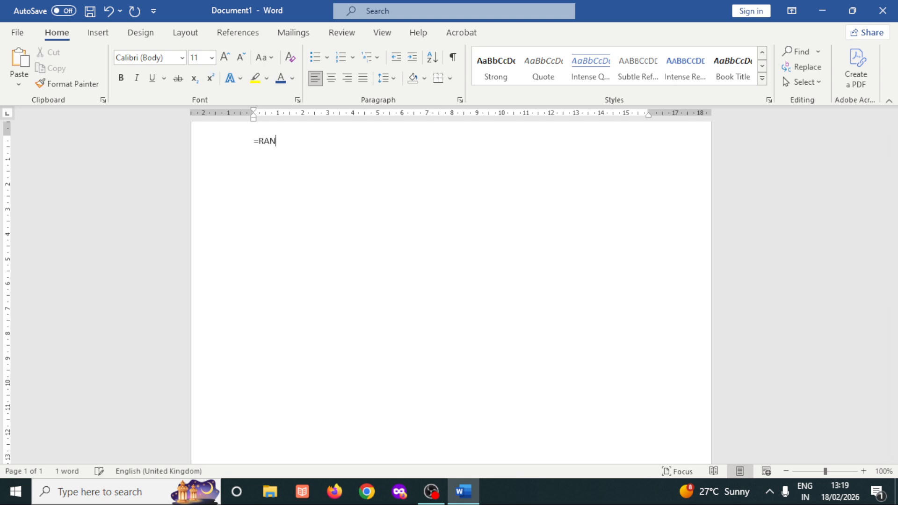
pyautogui.write('D()')
pyautogui.press('Return')
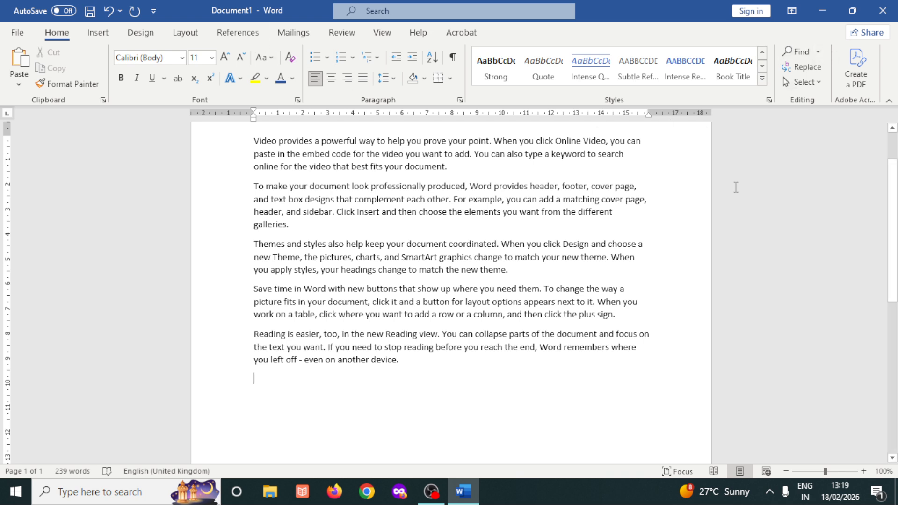
# Search the document for LOOK and select the matching word in the second paragraph.
pyautogui.hotkey('ctrl', 'a')
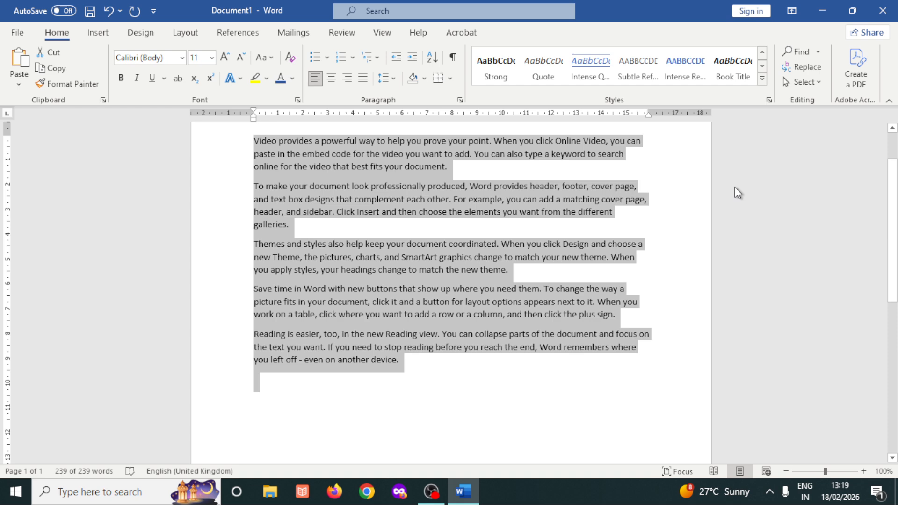
pyautogui.click(666, 221)
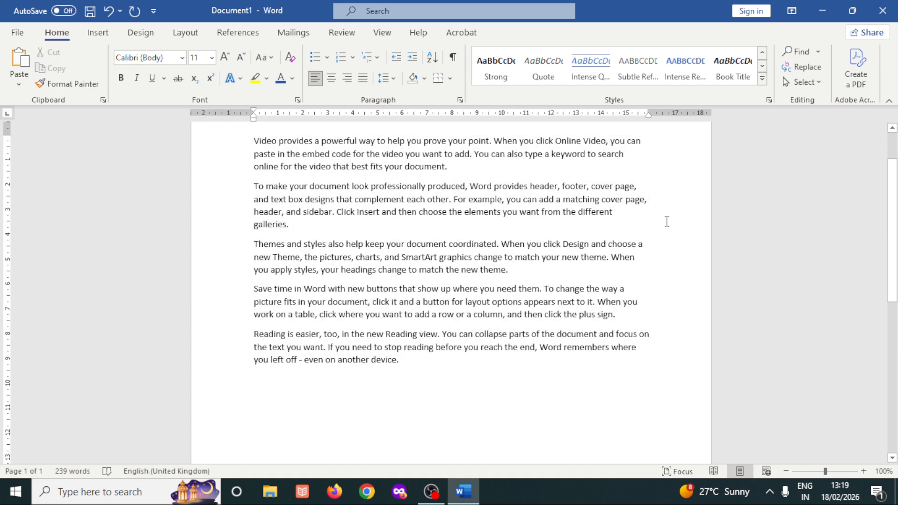
pyautogui.hotkey('ctrl', 'f')
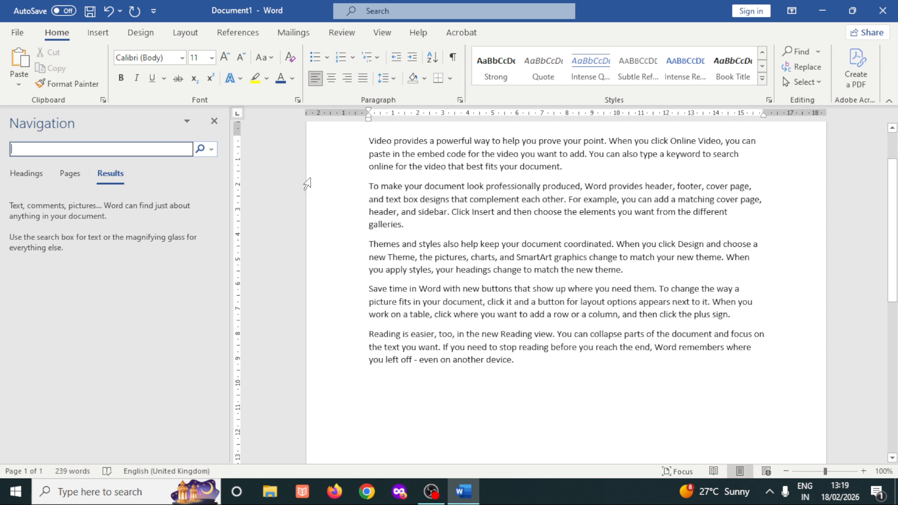
pyautogui.write('LOOK')
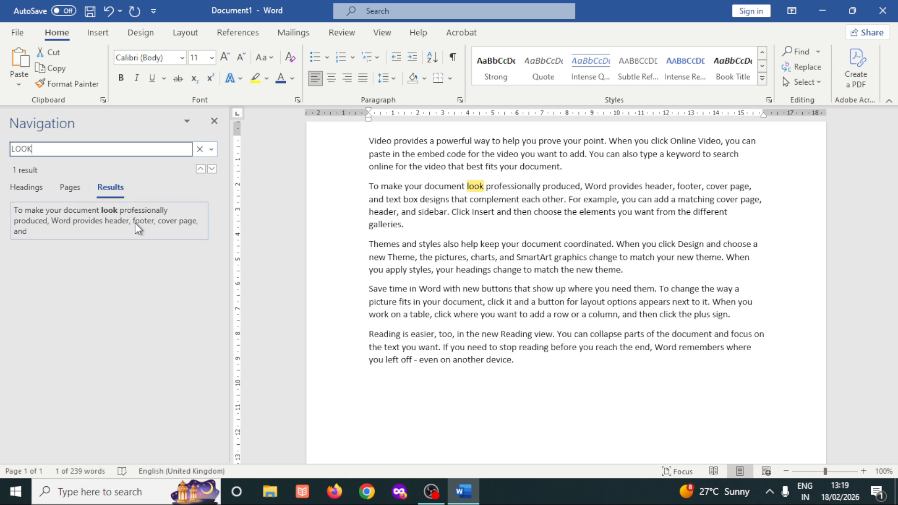
pyautogui.doubleClick(476, 187)
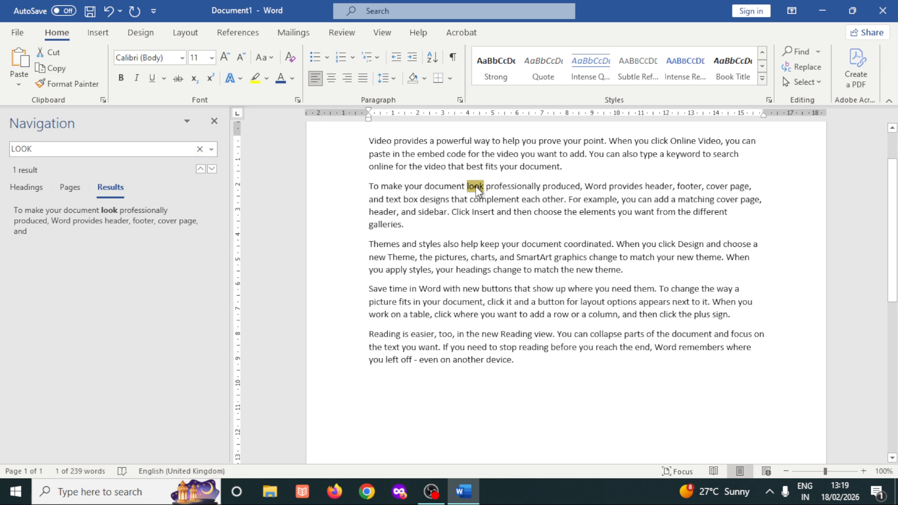
# Enlarge all the document text to 18 pt and close the search pane.
pyautogui.hotkey('ctrl', 'a')
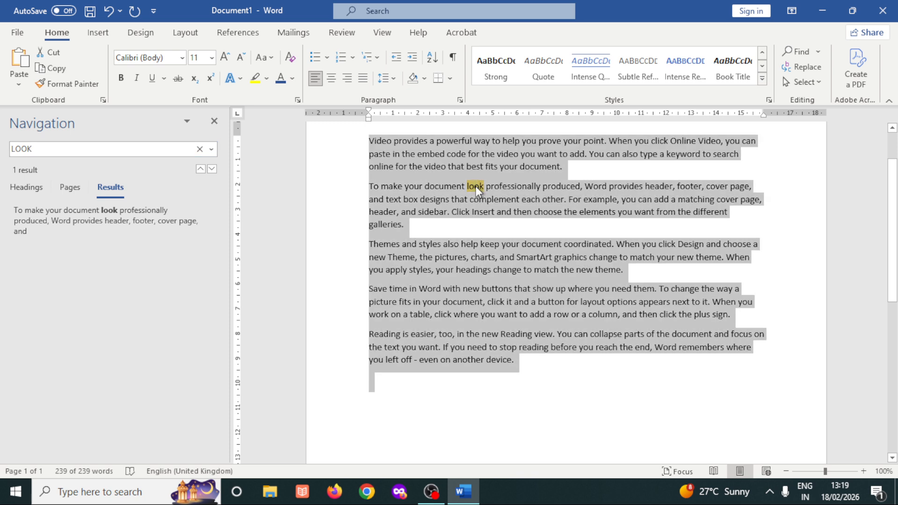
pyautogui.hotkey('ctrl', 'shift', '.')
pyautogui.hotkey('ctrl', 'shift', '.')
pyautogui.hotkey('ctrl', 'shift', '.')
pyautogui.hotkey('ctrl', 'shift', '.')
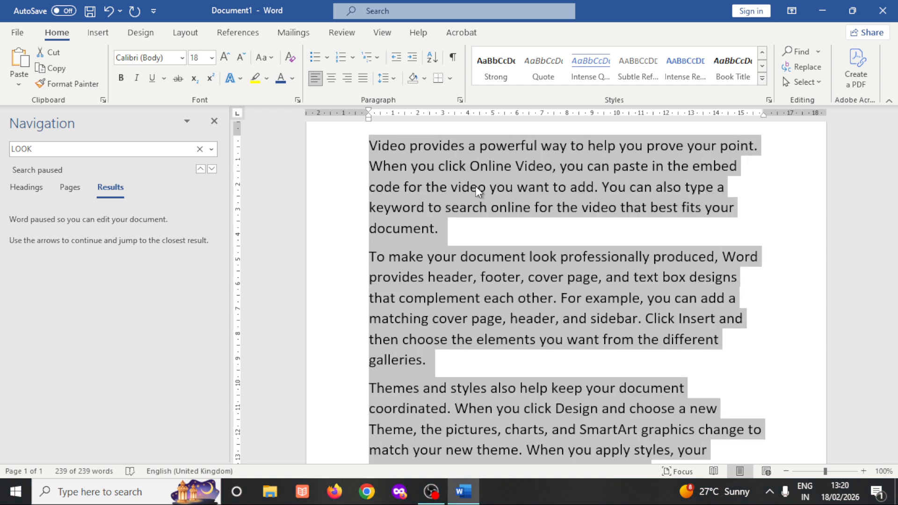
pyautogui.click(216, 125)
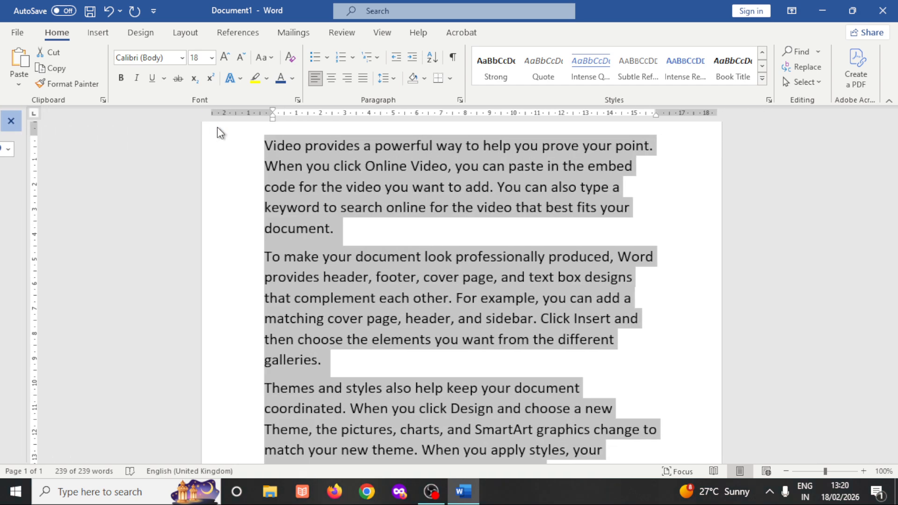
pyautogui.click(527, 247)
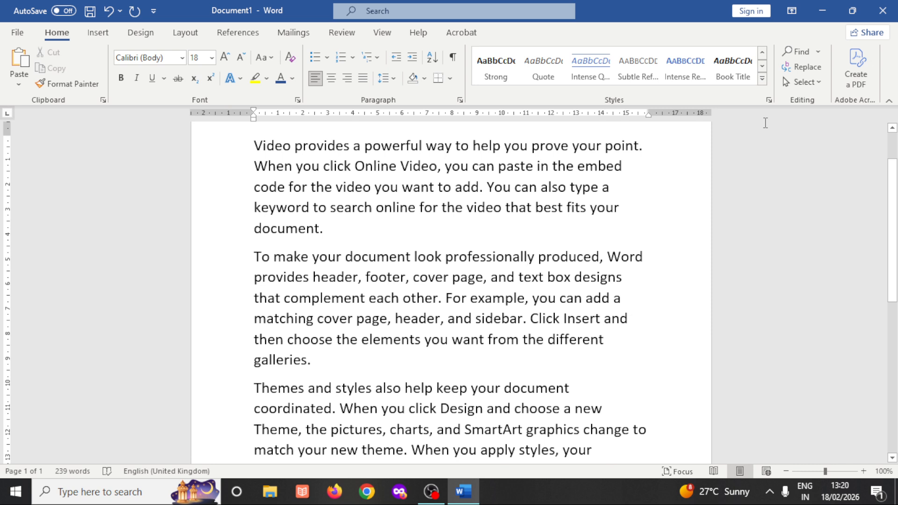
# Replace all occurrences of LOOK in the document with the person's first name in capitals.
pyautogui.click(805, 66)
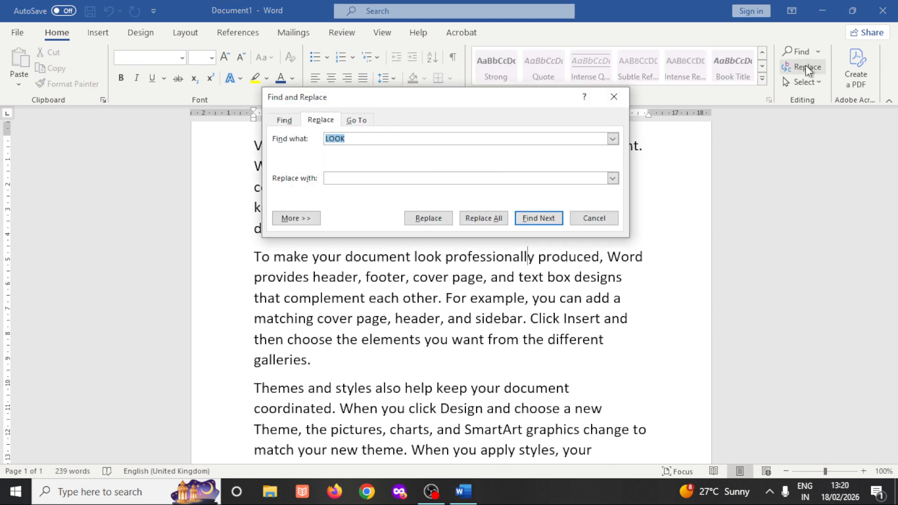
pyautogui.click(468, 177)
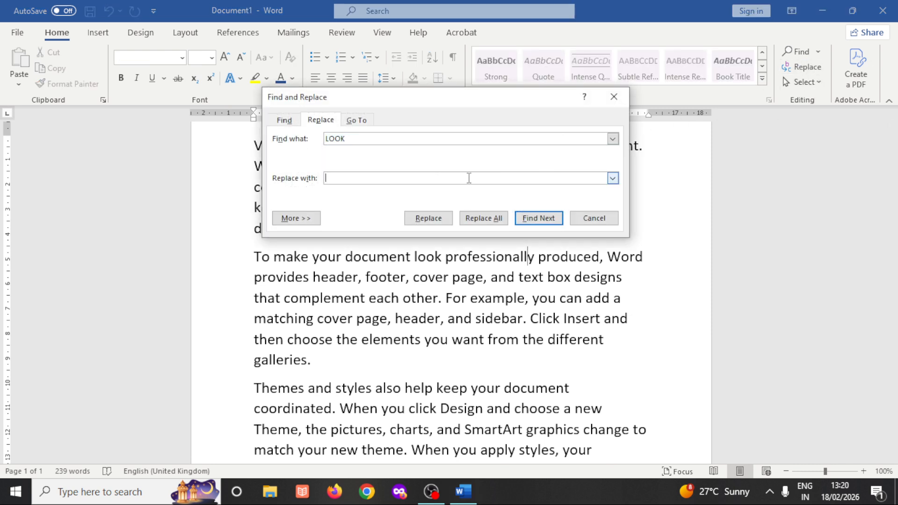
pyautogui.write('gaU')
pyautogui.press('BackSpace')
pyautogui.press('BackSpace')
pyautogui.write('GAURAVRAV')
pyautogui.click(493, 219)
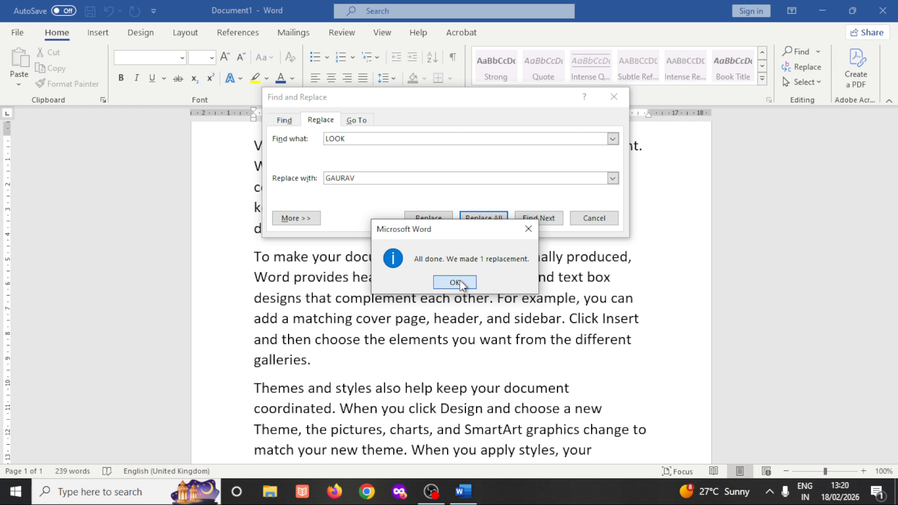
pyautogui.click(454, 282)
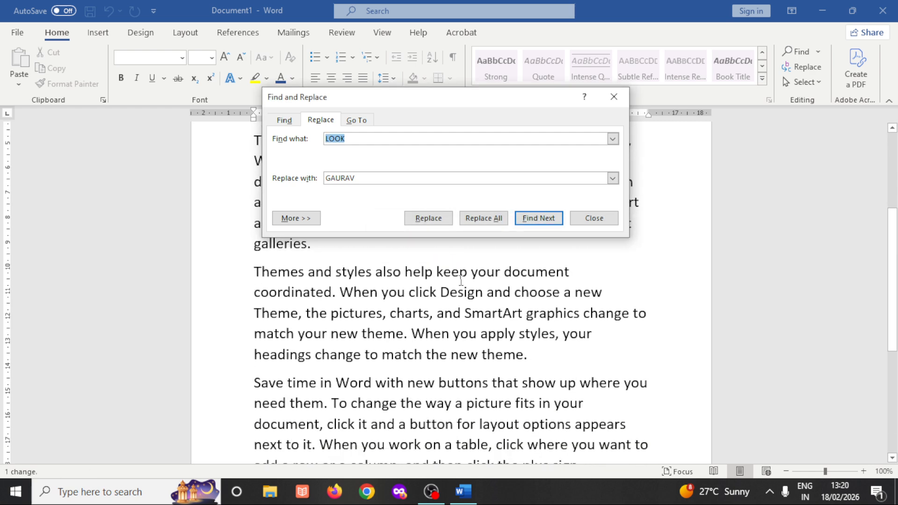
pyautogui.click(613, 97)
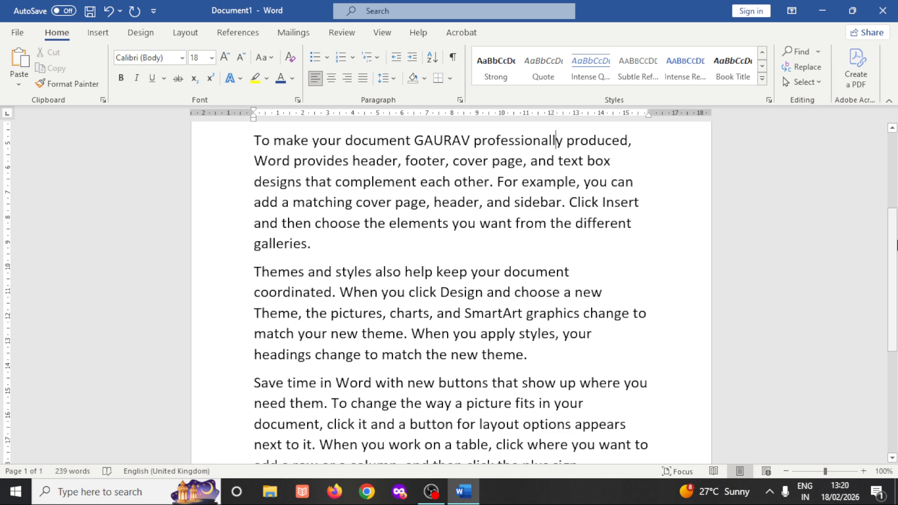
# Browse the built-in cover page designs without inserting one.
pyautogui.moveTo(896, 245); pyautogui.dragTo(896, 96)
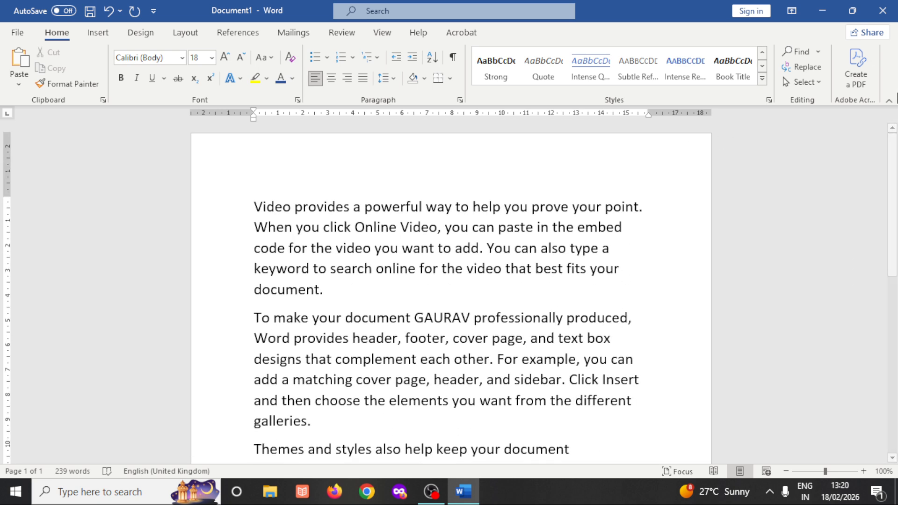
pyautogui.click(100, 34)
pyautogui.click(57, 50)
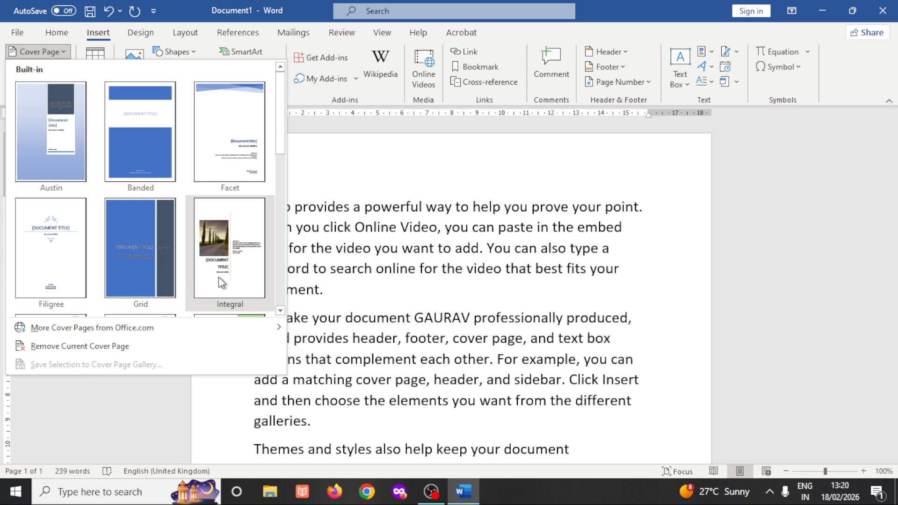
pyautogui.scroll(-5, 279, 308)
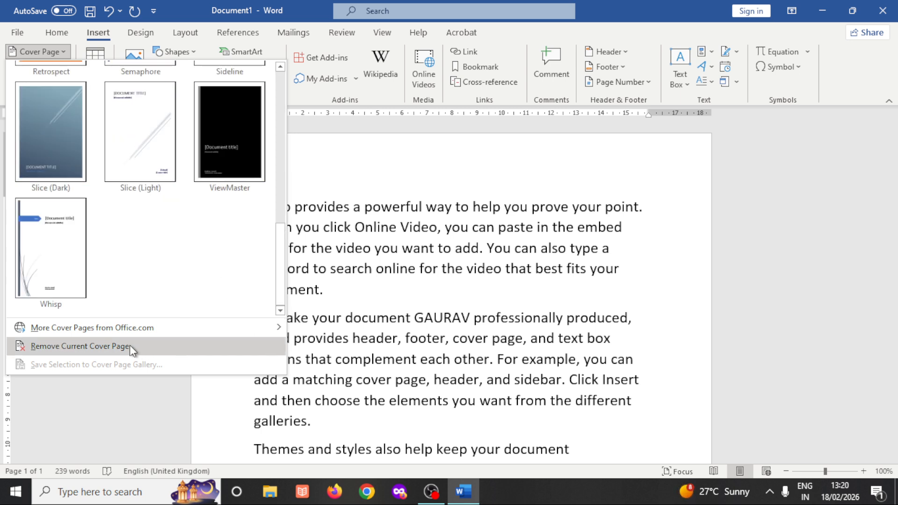
pyautogui.press('Escape')
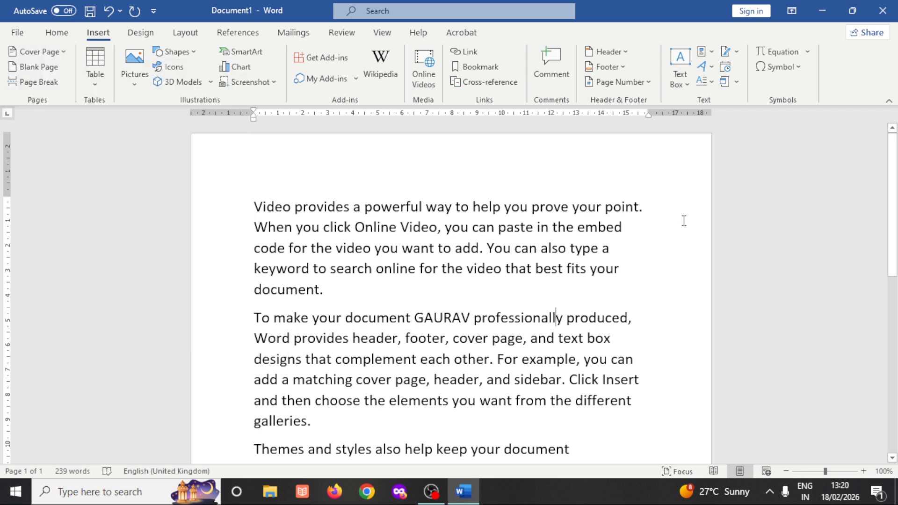
# Insert a blank page and a page break at the cursor in the second paragraph.
pyautogui.click(41, 66)
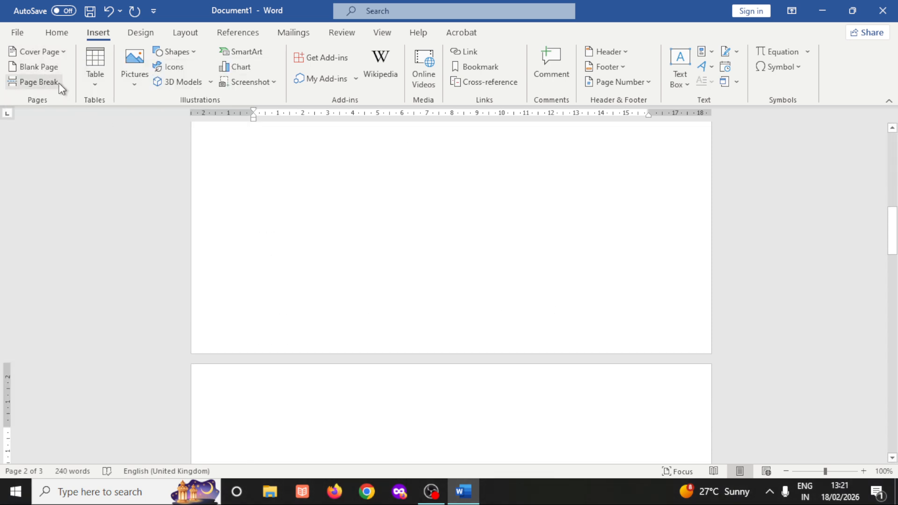
pyautogui.click(59, 85)
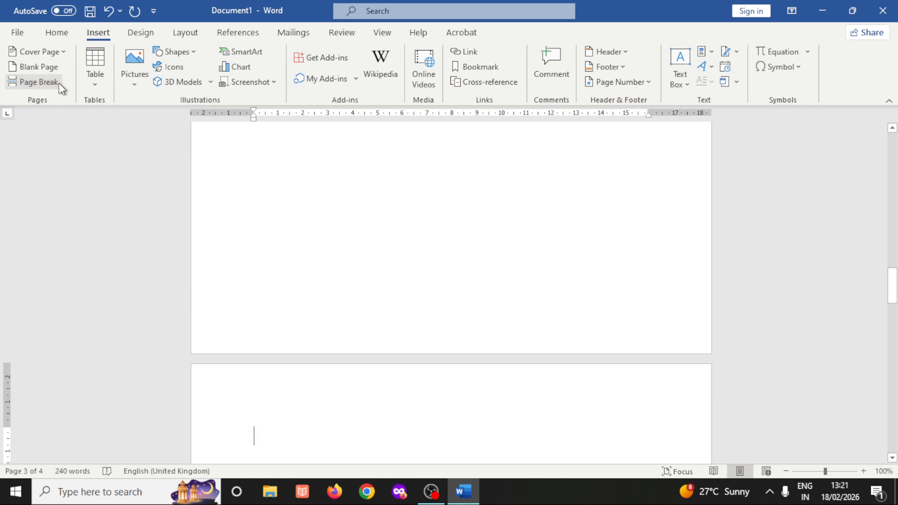
# Try adding another page break and a four-column table from the blank second page, and undo both.
pyautogui.click(427, 235)
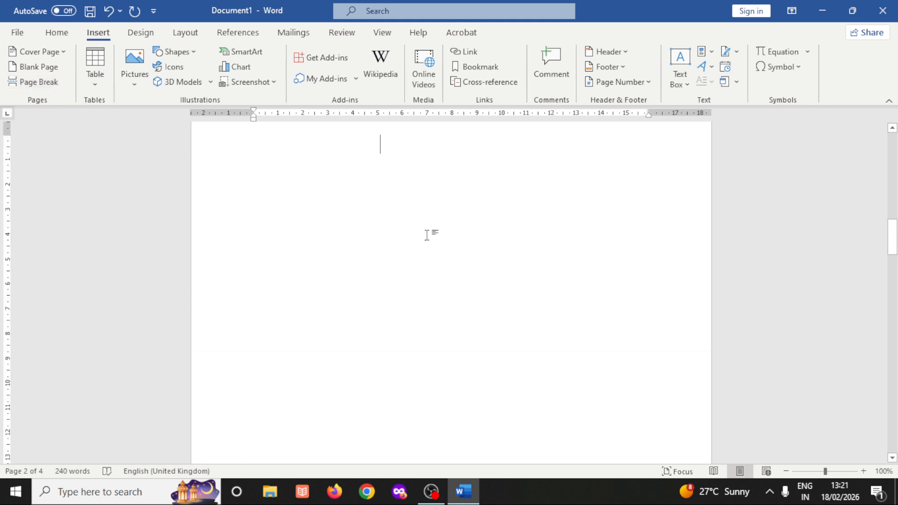
pyautogui.click(46, 81)
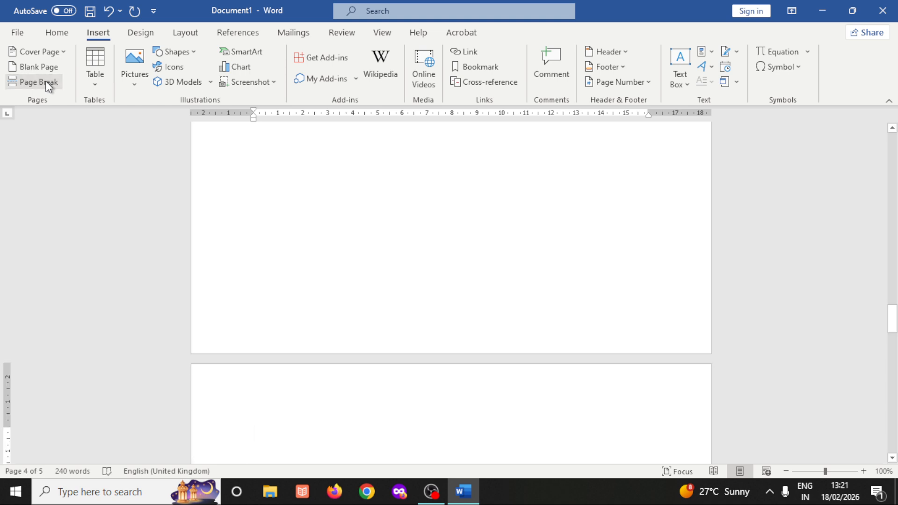
pyautogui.click(94, 73)
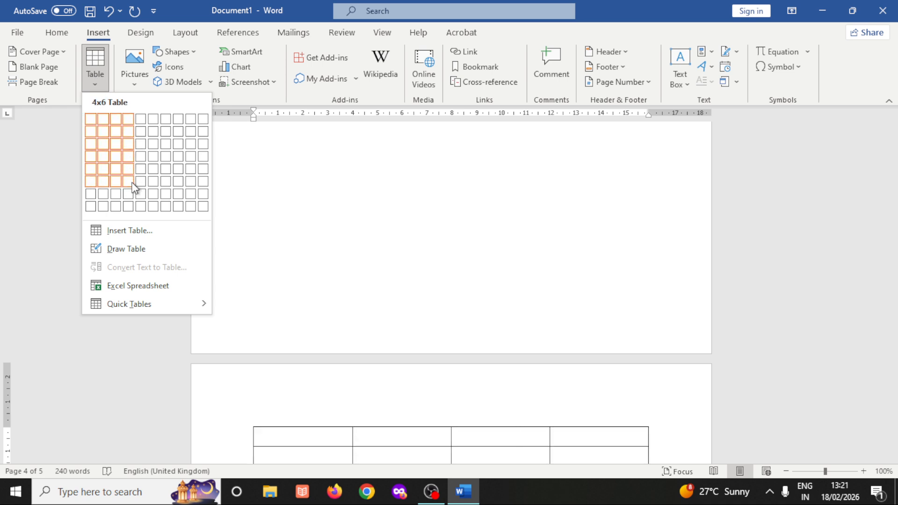
pyautogui.click(135, 211)
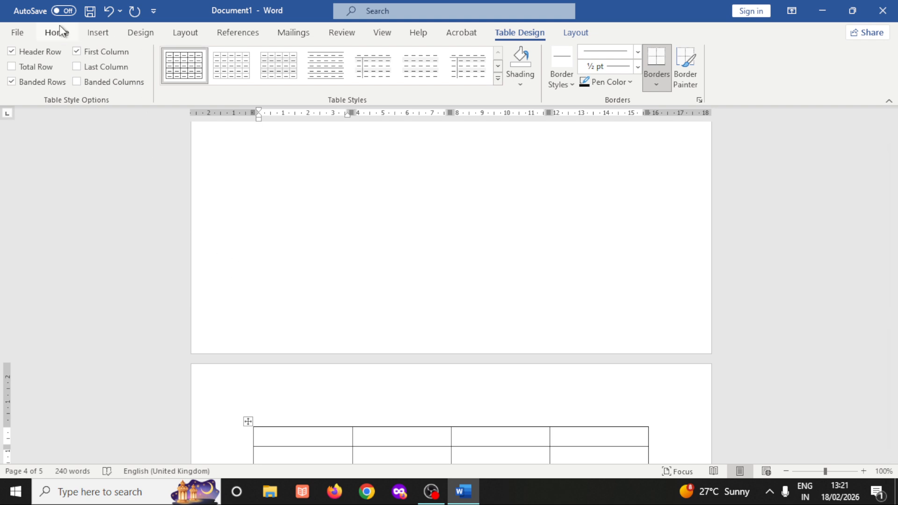
pyautogui.hotkey('ctrl', 'z')
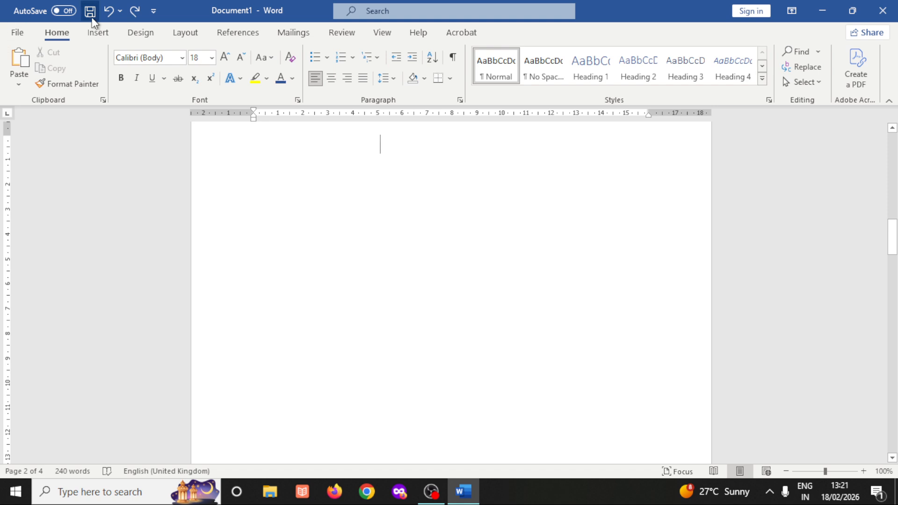
# Insert a table with 10 columns and 20 rows, keeping the automatic fixed column width.
pyautogui.click(94, 36)
pyautogui.click(89, 68)
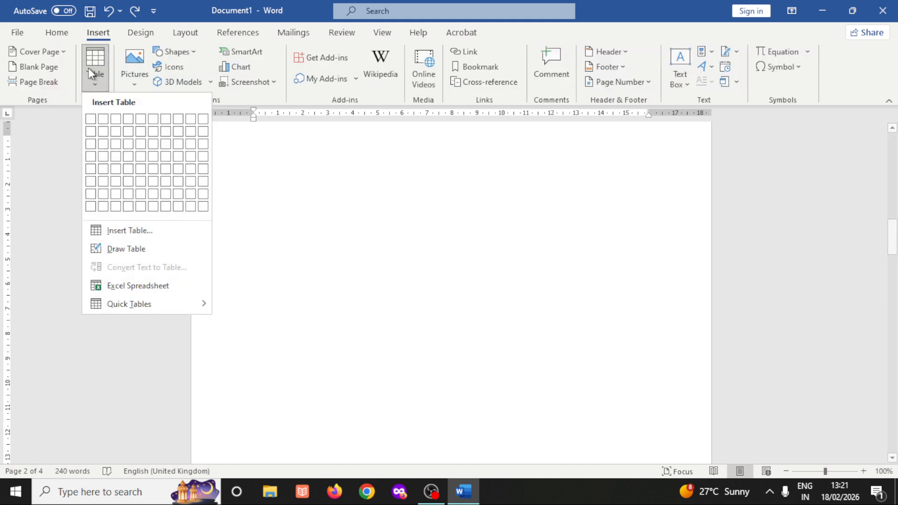
pyautogui.click(99, 229)
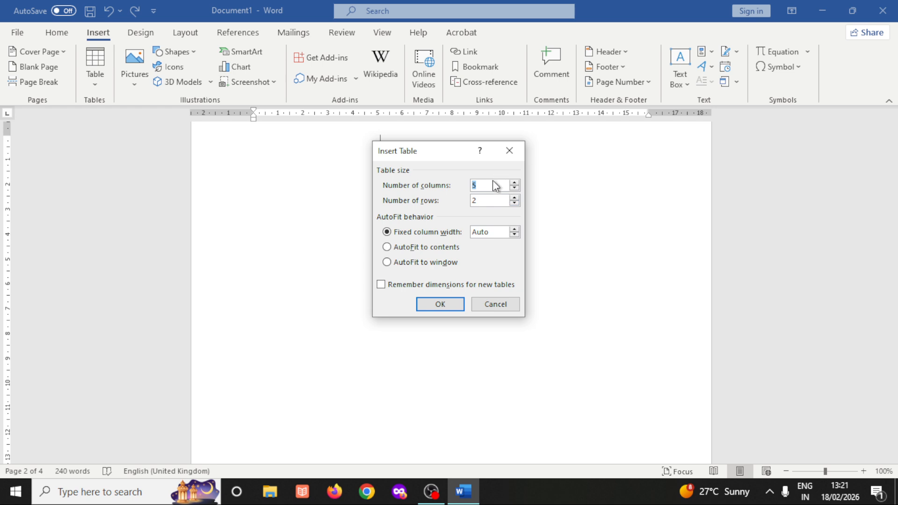
pyautogui.write('10')
pyautogui.press('Tab')
pyautogui.write('20')
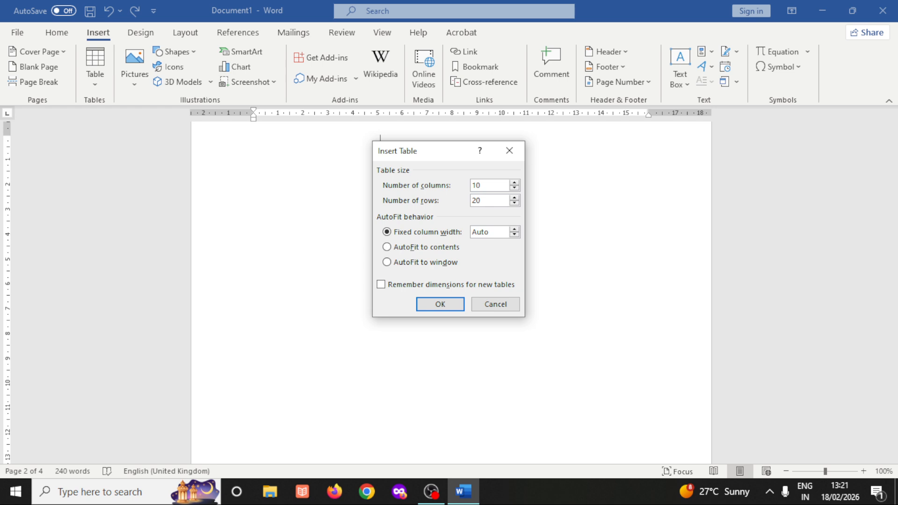
pyautogui.click(454, 307)
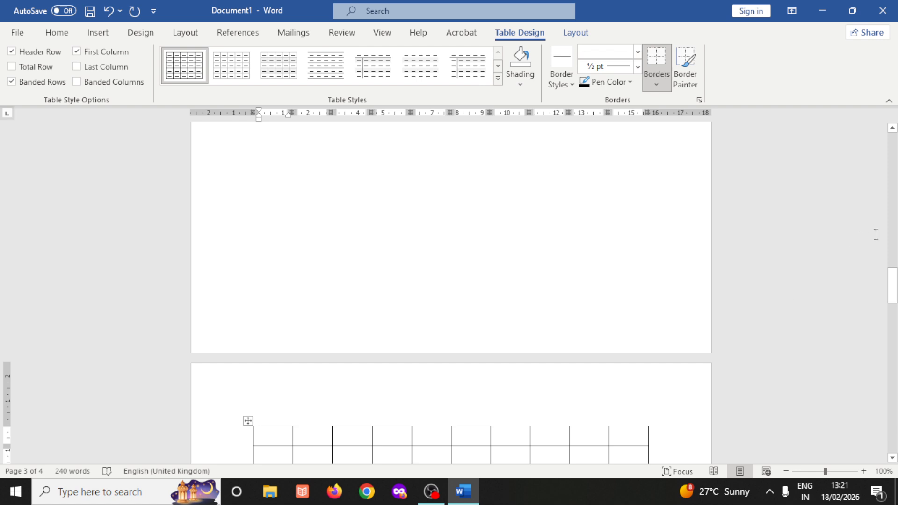
pyautogui.moveTo(894, 301)
pyautogui.mouseDown()
pyautogui.moveTo(896, 316)
pyautogui.moveTo(895, 303)
pyautogui.mouseUp()
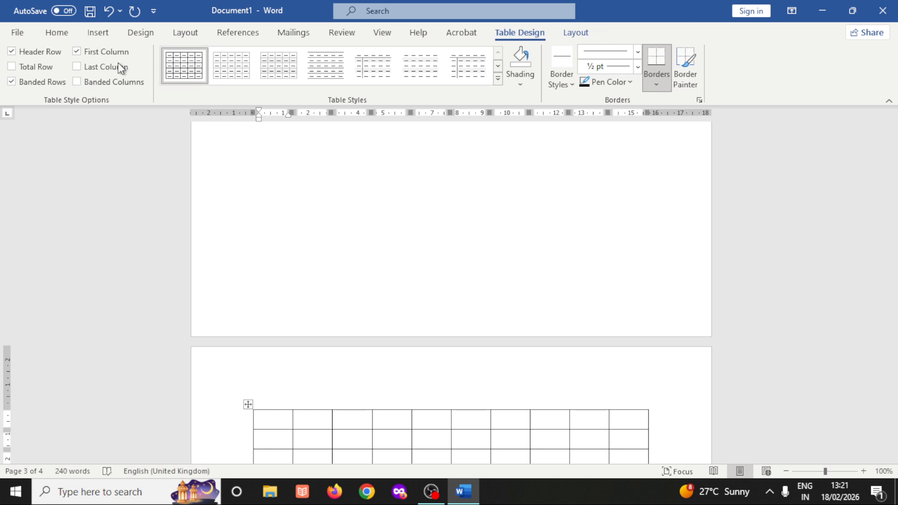
# Turn on the total row, last column and banded columns, try some plain table styles, and apply the dark blue grid table style.
pyautogui.click(38, 67)
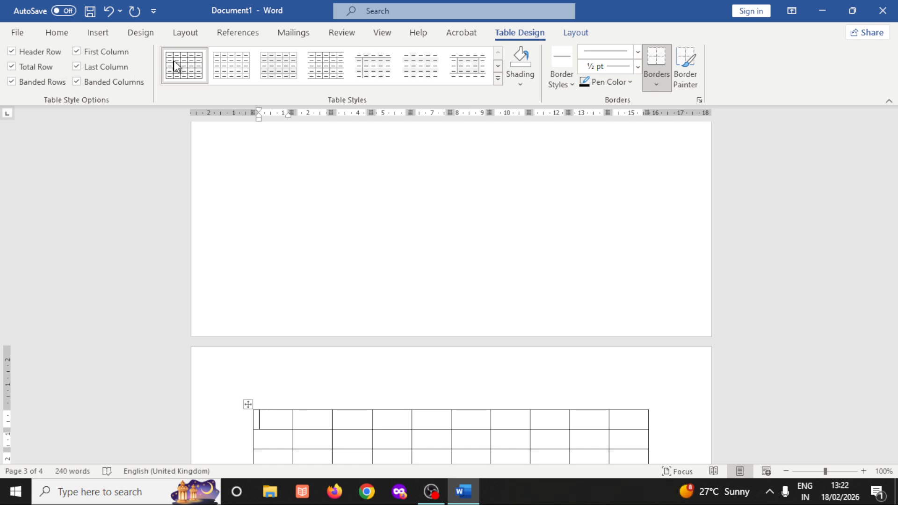
pyautogui.click(240, 61)
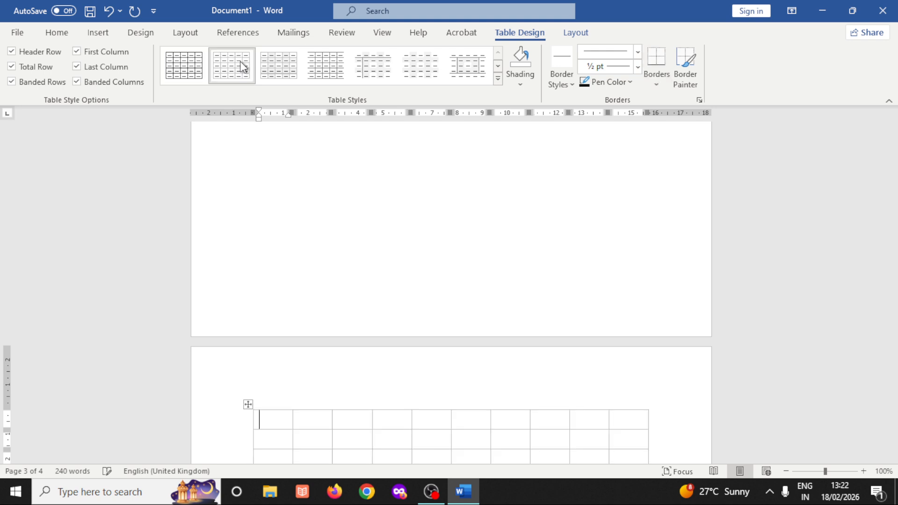
pyautogui.click(342, 70)
pyautogui.click(375, 68)
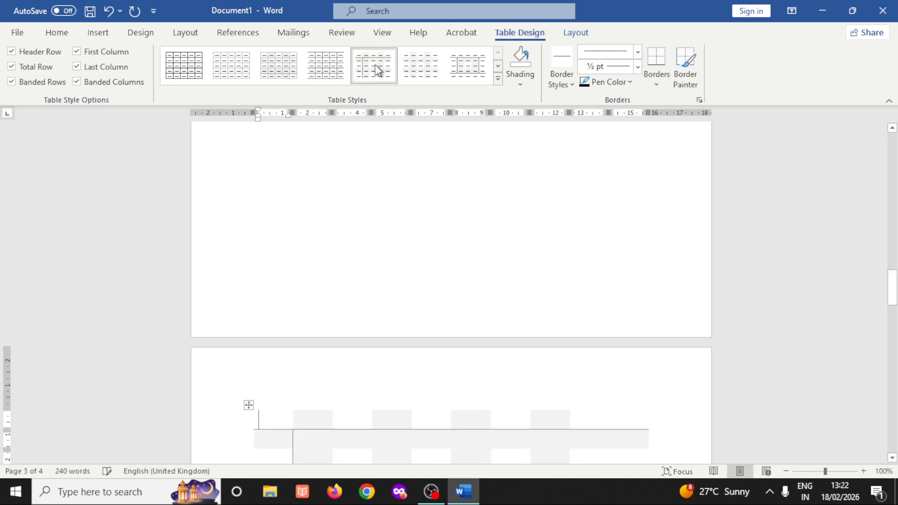
pyautogui.click(454, 66)
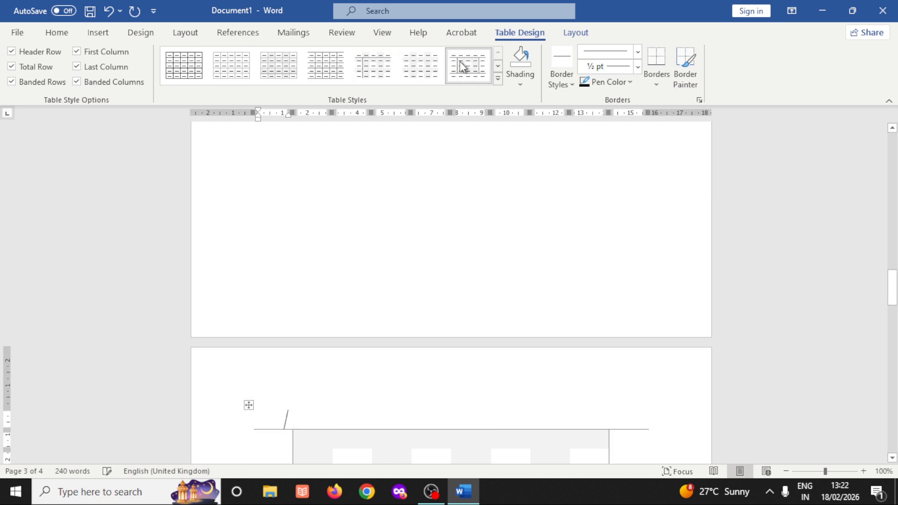
pyautogui.click(497, 78)
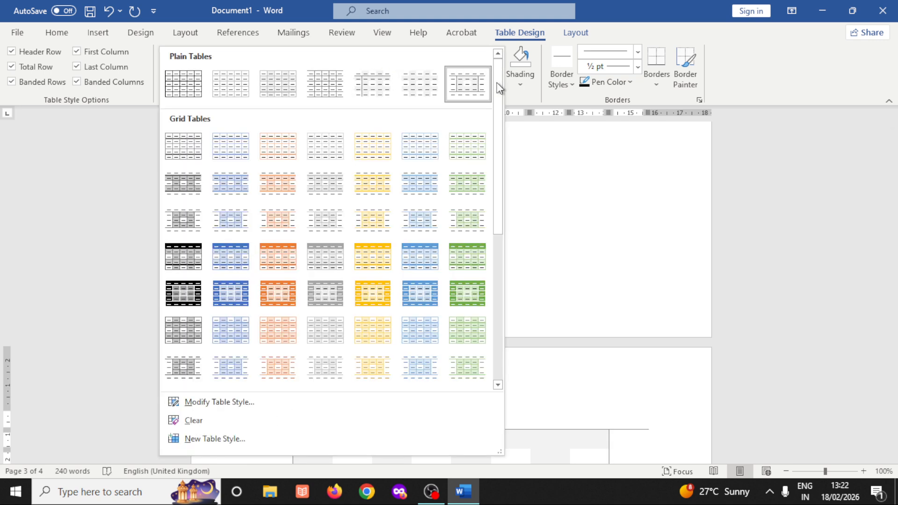
pyautogui.click(230, 305)
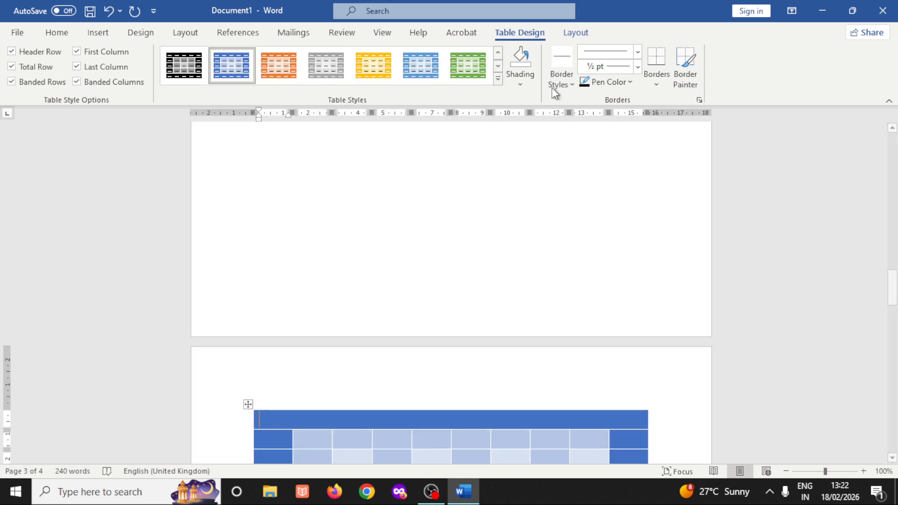
# Shade the table's first cell dark gold, apply a solid blue 3 pt border to it, and turn the Border Painter on.
pyautogui.click(521, 81)
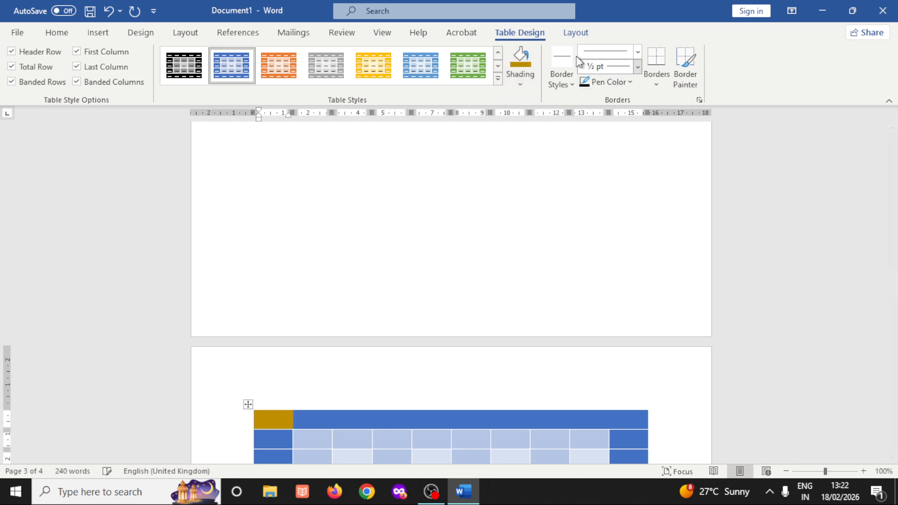
pyautogui.click(562, 75)
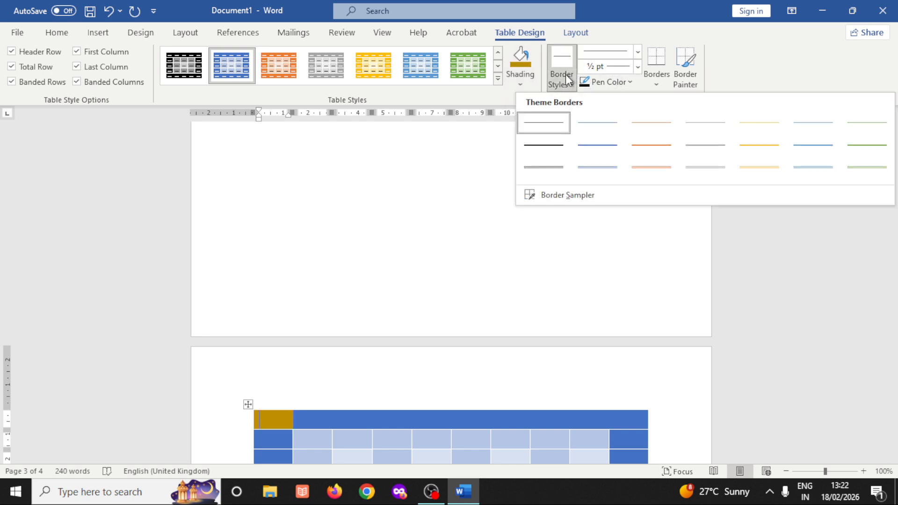
pyautogui.click(590, 146)
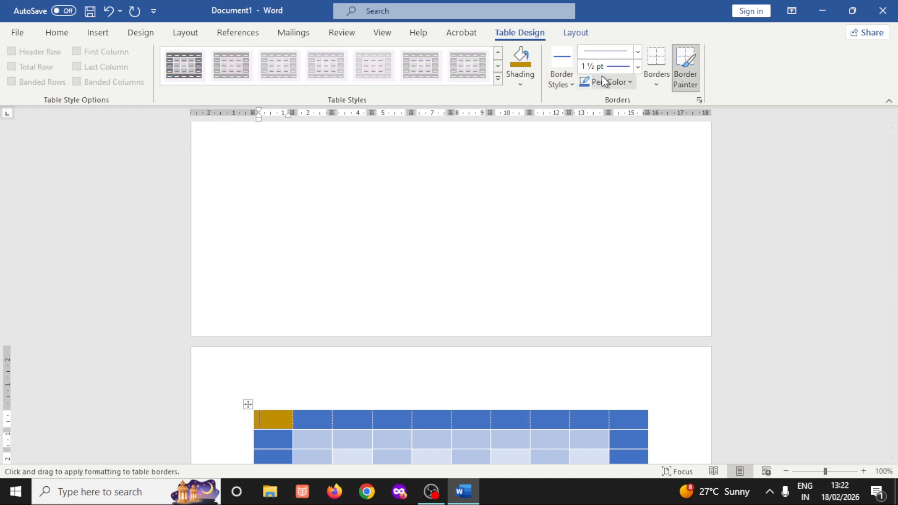
pyautogui.click(637, 67)
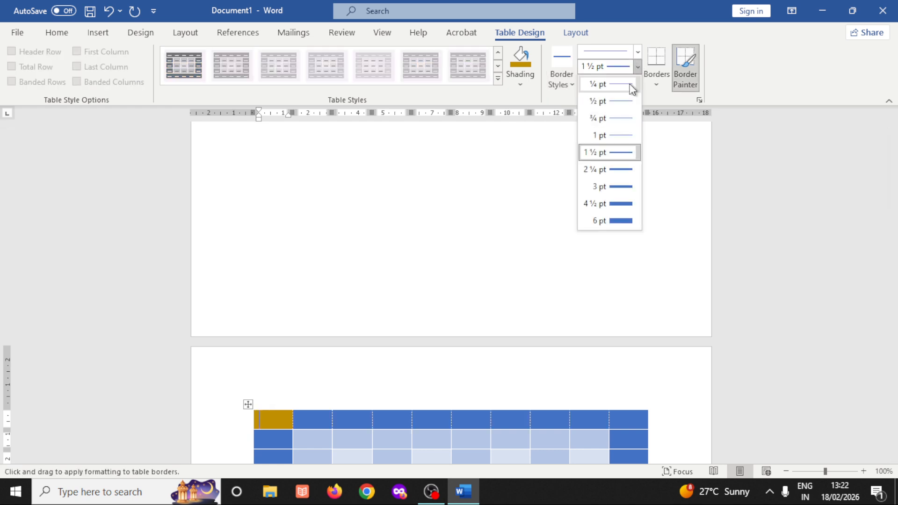
pyautogui.click(620, 186)
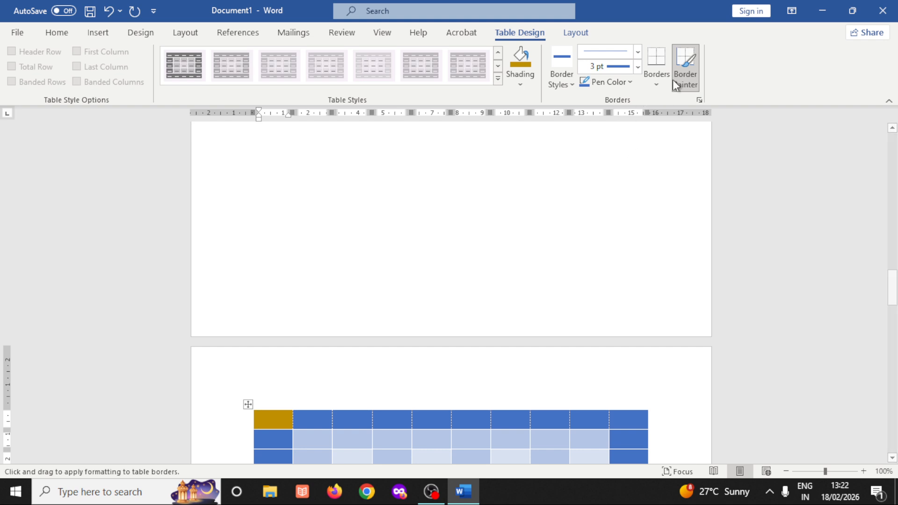
pyautogui.click(659, 67)
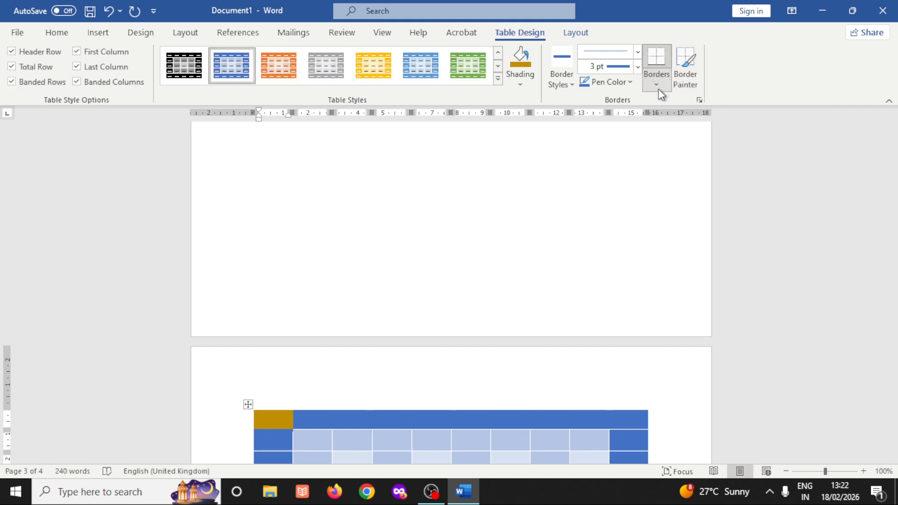
pyautogui.click(683, 77)
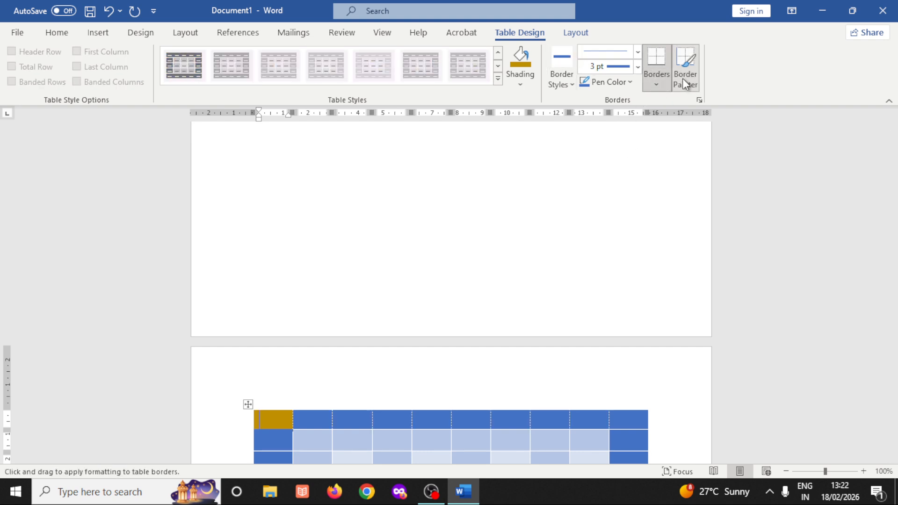
# Select the table's first cell, then hide the table gridlines and show them again.
pyautogui.click(574, 33)
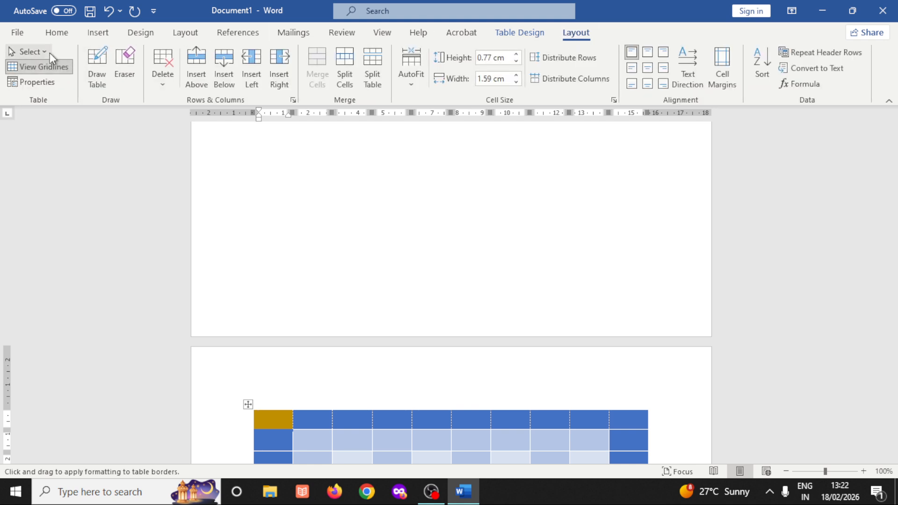
pyautogui.click(29, 51)
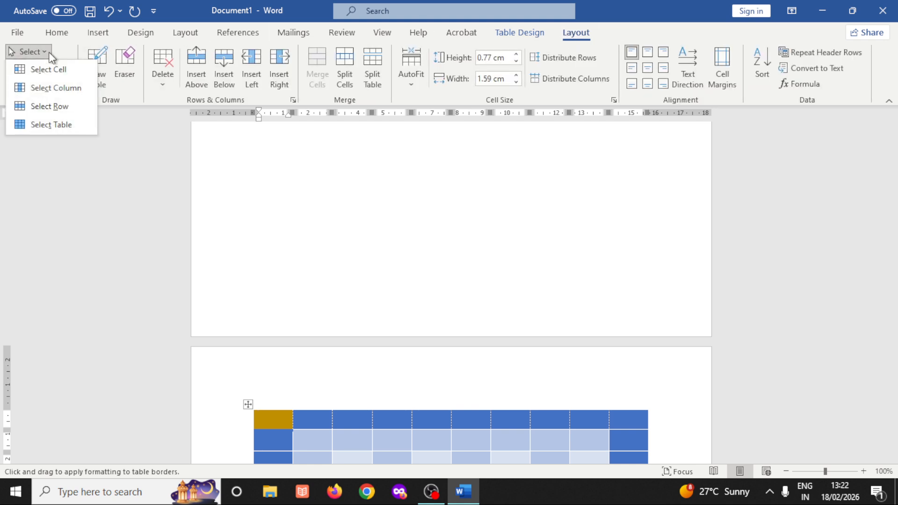
pyautogui.click(49, 66)
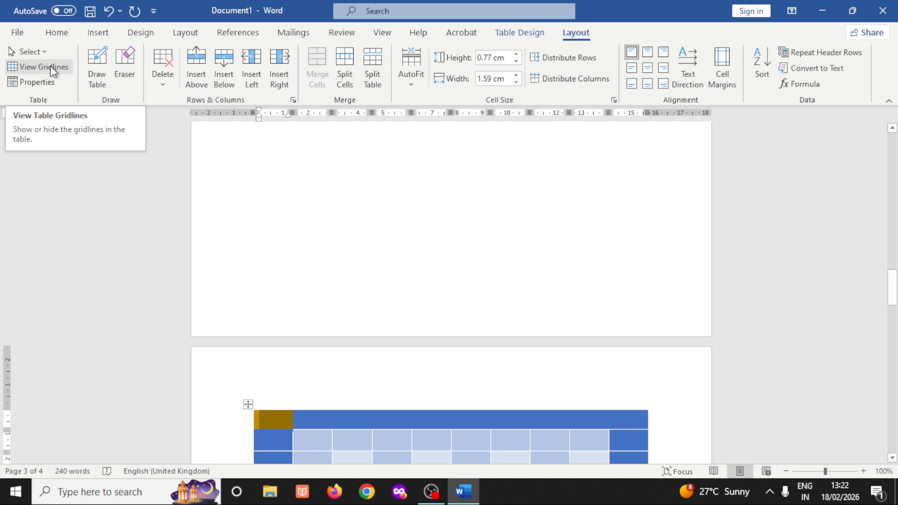
pyautogui.click(49, 66)
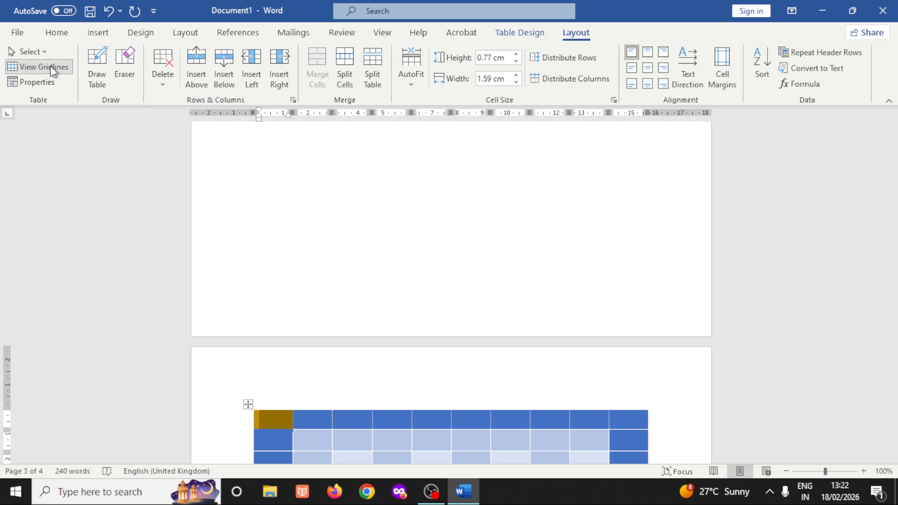
# Set the table's alignment to Right in the table properties.
pyautogui.click(49, 80)
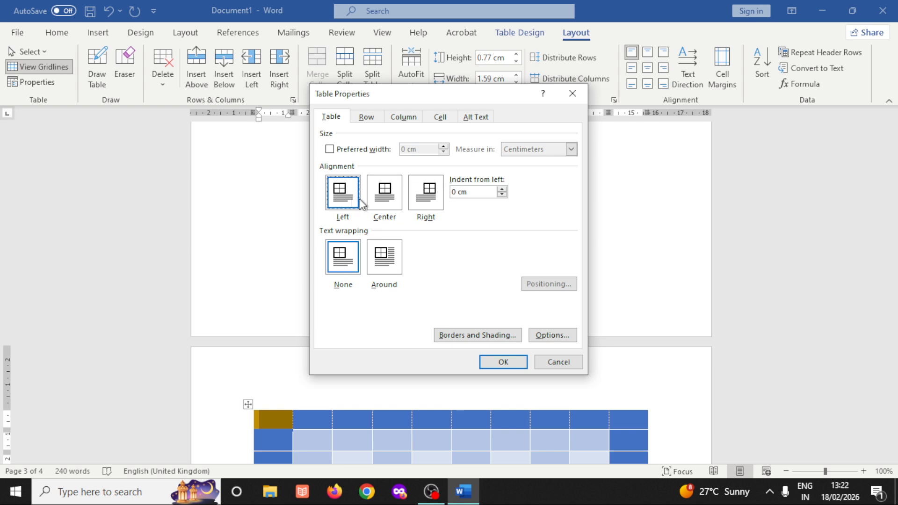
pyautogui.click(388, 202)
pyautogui.click(437, 203)
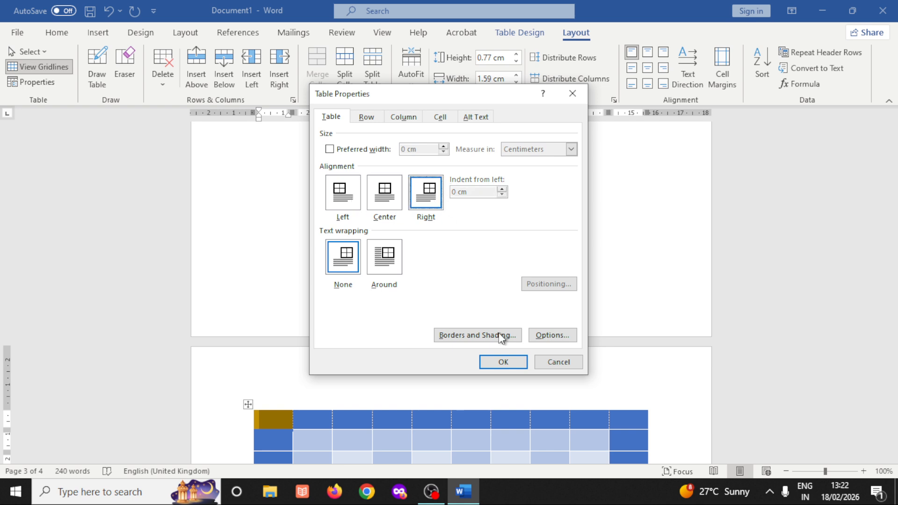
pyautogui.click(509, 362)
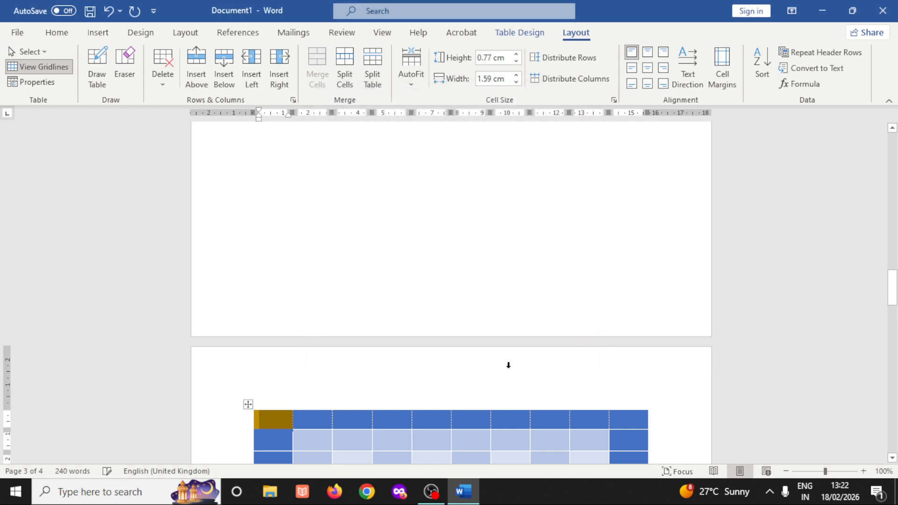
pyautogui.click(431, 490)
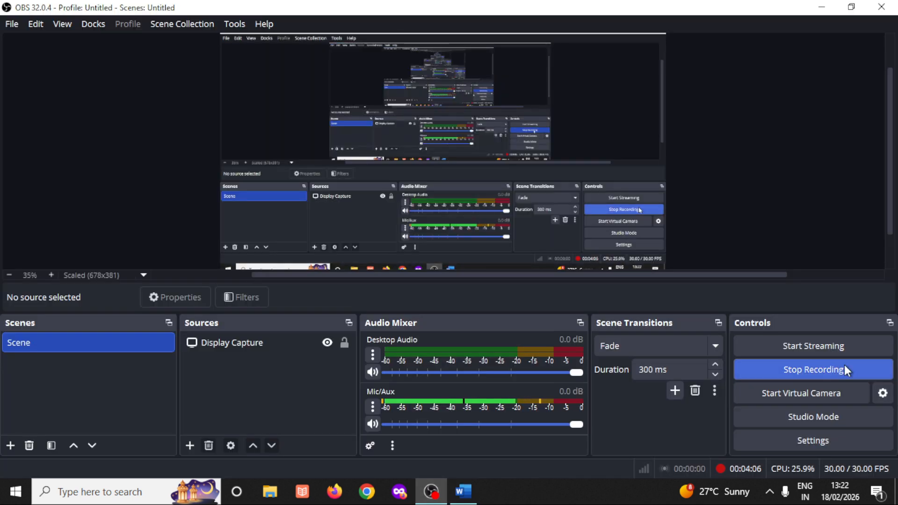